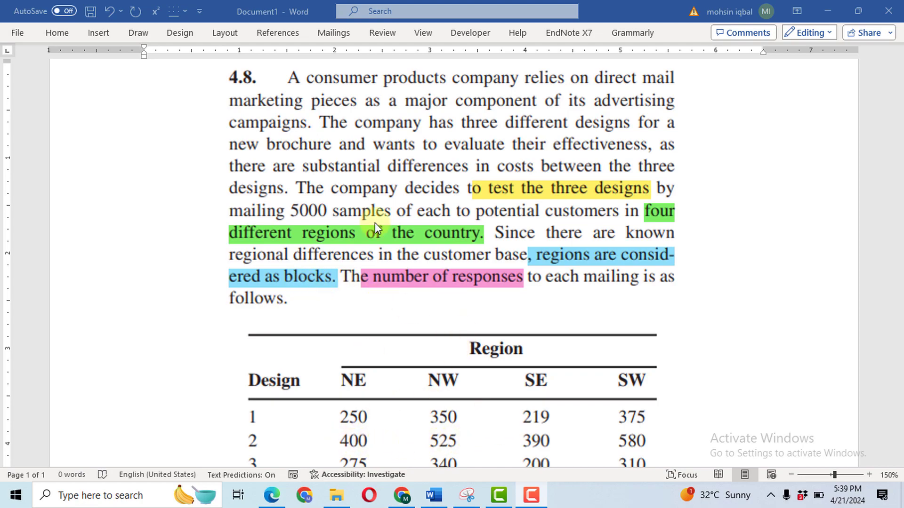
Review the response table in the brochure problem, switch to Minitab, and display only Worksheet 1.
scroll(373, 226, "down", 3)
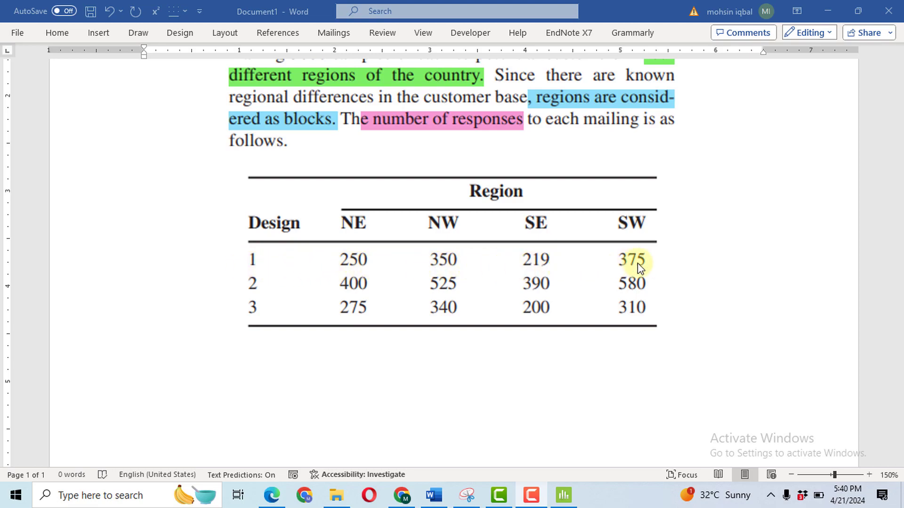
left_click(564, 497)
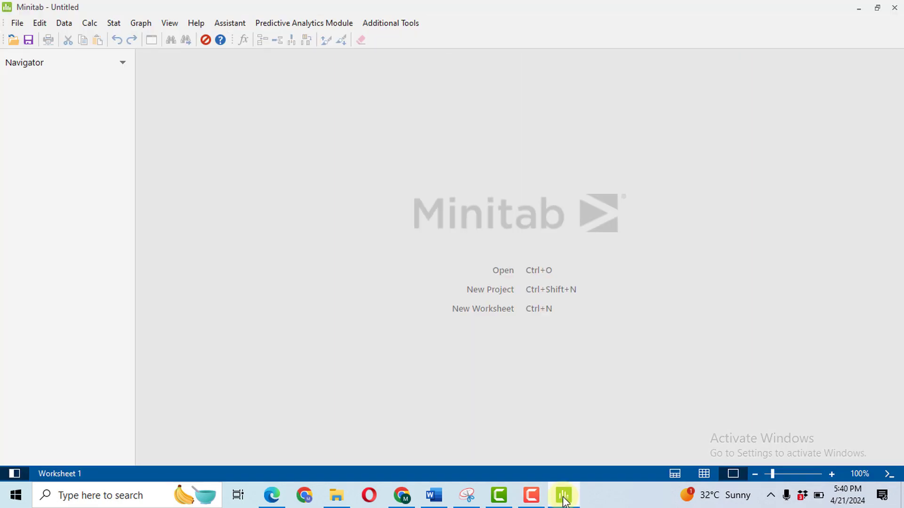
left_click(707, 475)
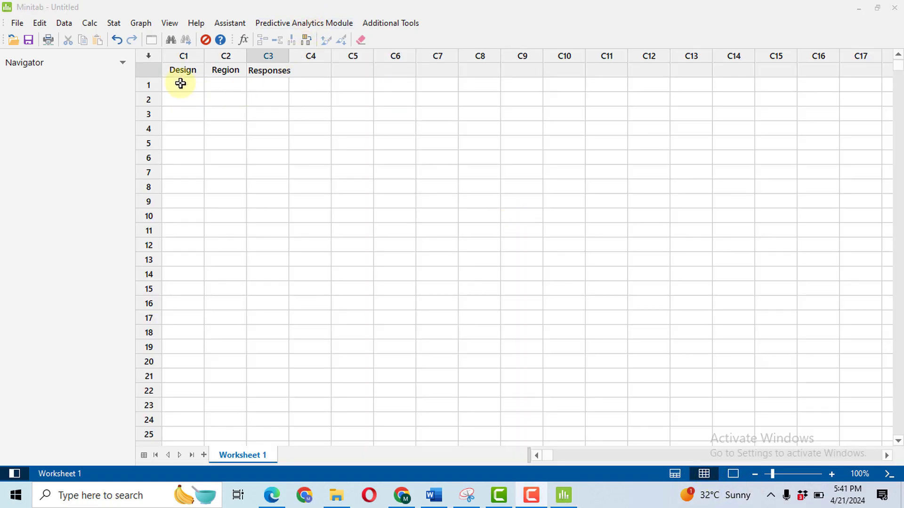
Enter design level 1 in rows 1 to 4 of the Design column.
scroll(203, 85, "up", 2)
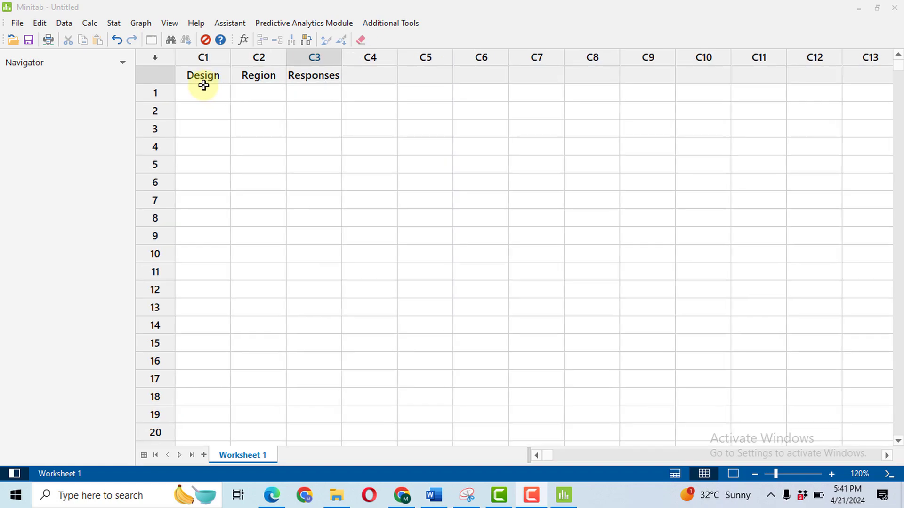
left_click(215, 92)
type("1")
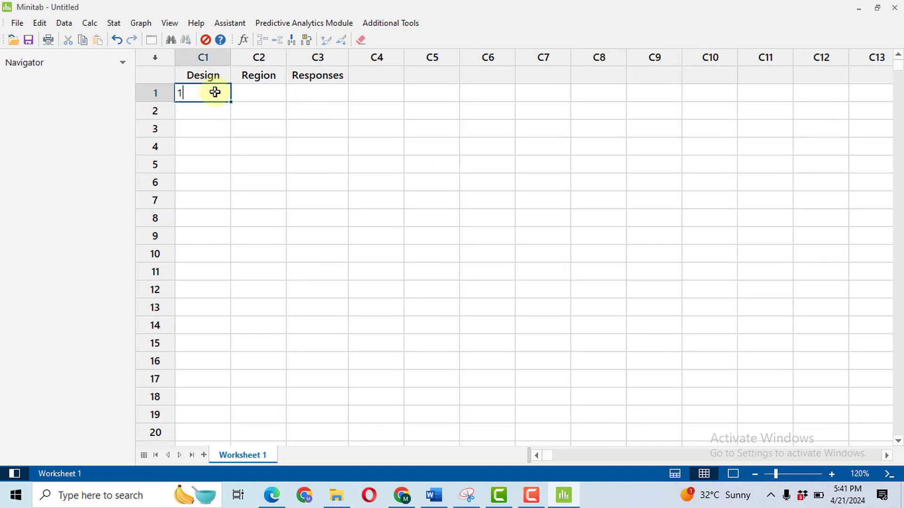
key("Return")
type("1")
key("Return")
type("1")
key("Return")
type("1")
key("Return")
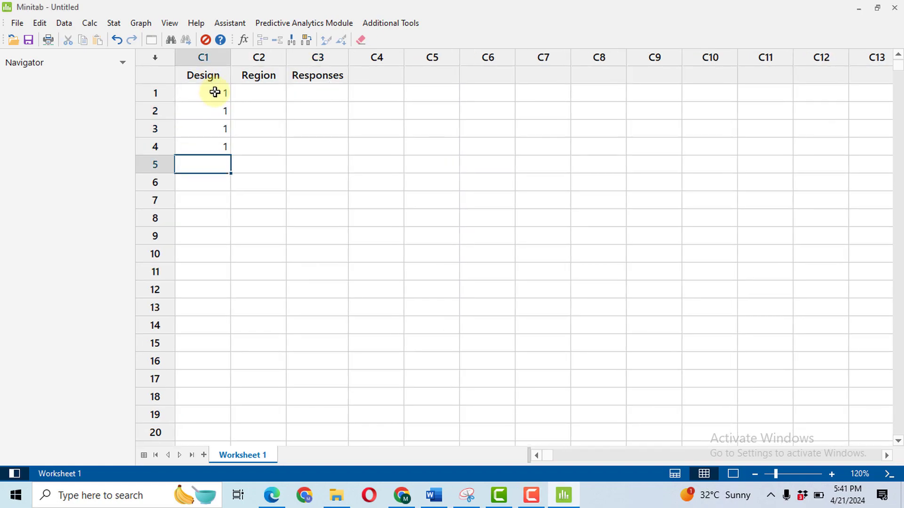
Enter design level 2 in rows 5 to 8 of the Design column.
type("1")
key("BackSpace")
type("2")
key("Return")
type("2")
key("Return")
type("2")
key("Return")
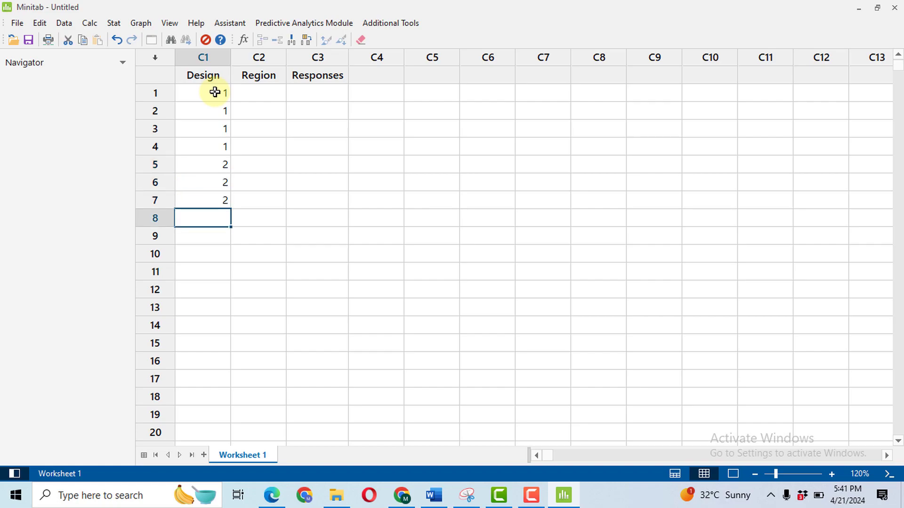
type("2")
key("Return")
Enter design level 3 in rows 9 to 12 of the Design column.
type("1")
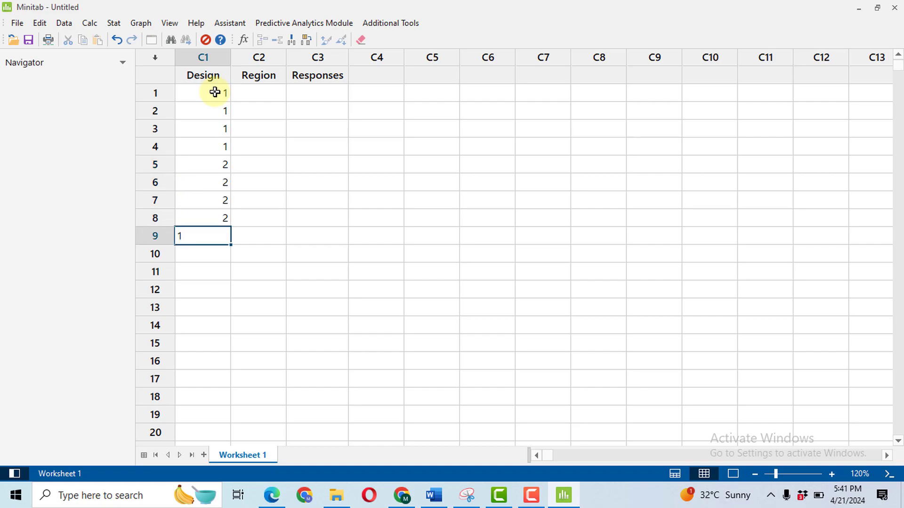
key("BackSpace")
type("3")
key("Return")
type("3")
key("Return")
type("3")
key("Return")
type("3")
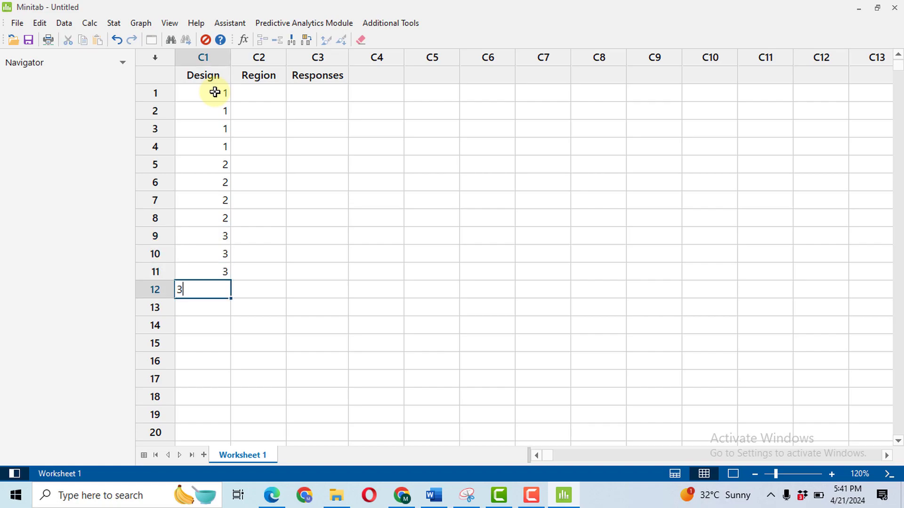
key("Up")
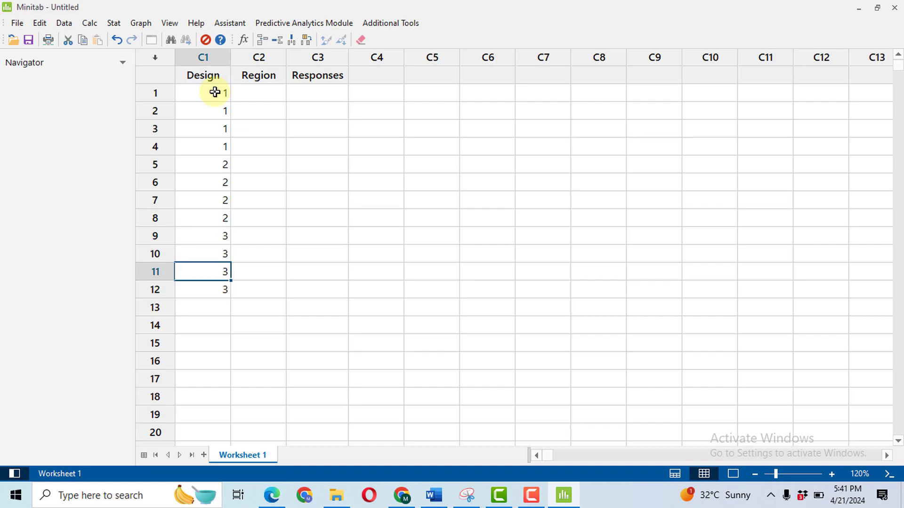
Enter NE, NW, SE and SW in rows 1 to 4 of the Region column and copy them into rows 5 to 8 and 9 to 12.
left_click(267, 93)
type("NE NW SE SW")
left_click_drag(268, 93, 262, 143)
key("ctrl+c")
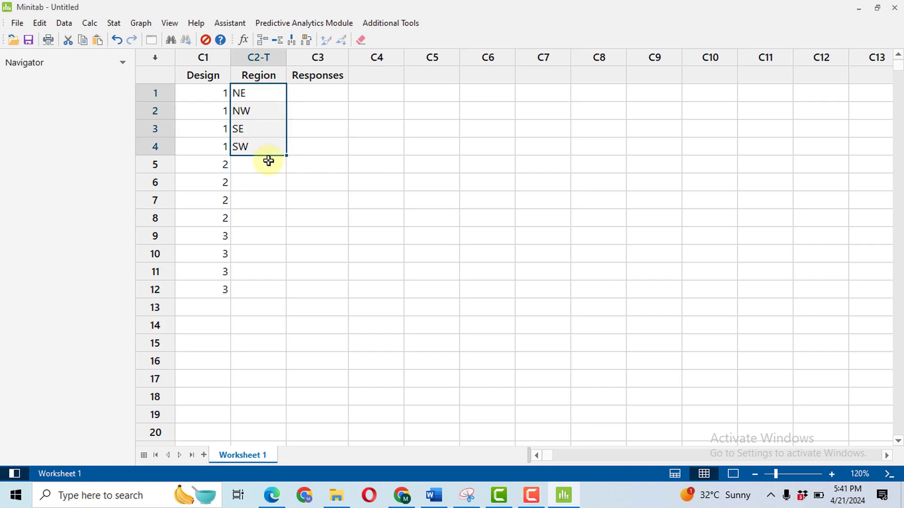
left_click(269, 161)
key("ctrl+v")
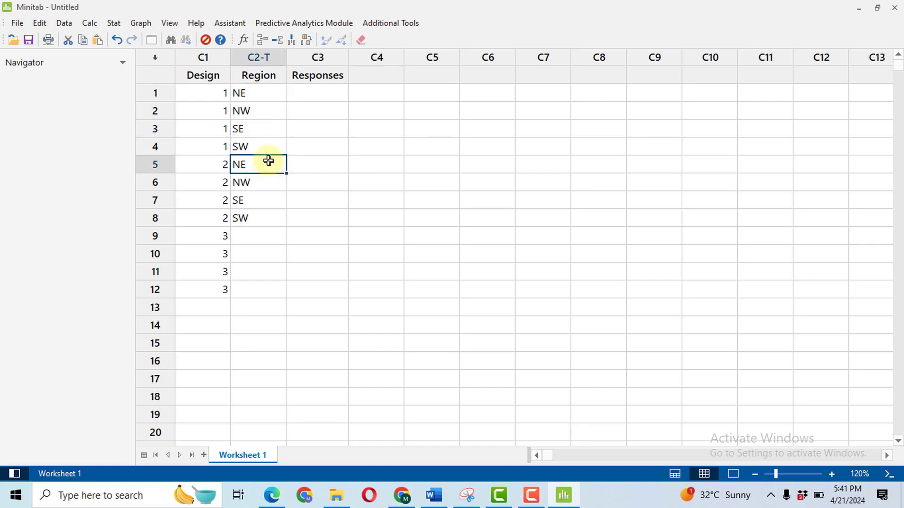
left_click(269, 236)
key("ctrl+v")
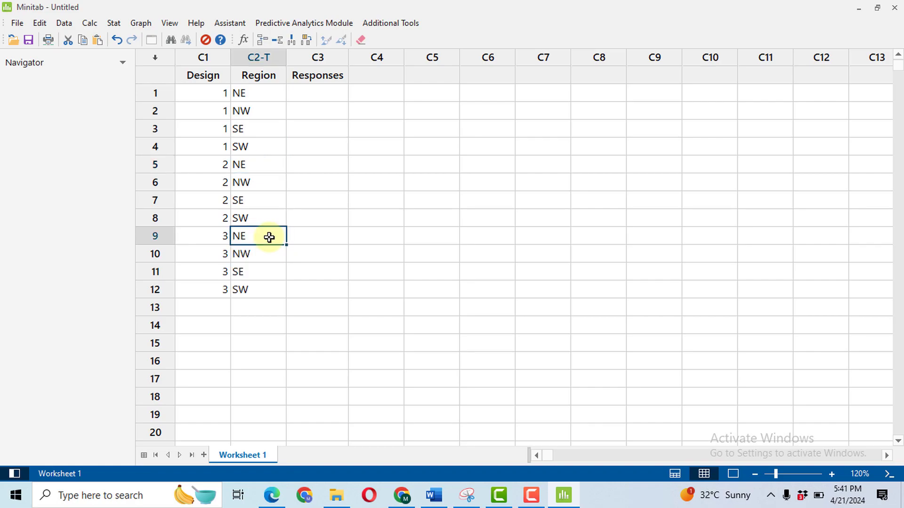
Check the response counts for the Responses column in the Word table and return to the Minitab worksheet.
left_click(328, 96)
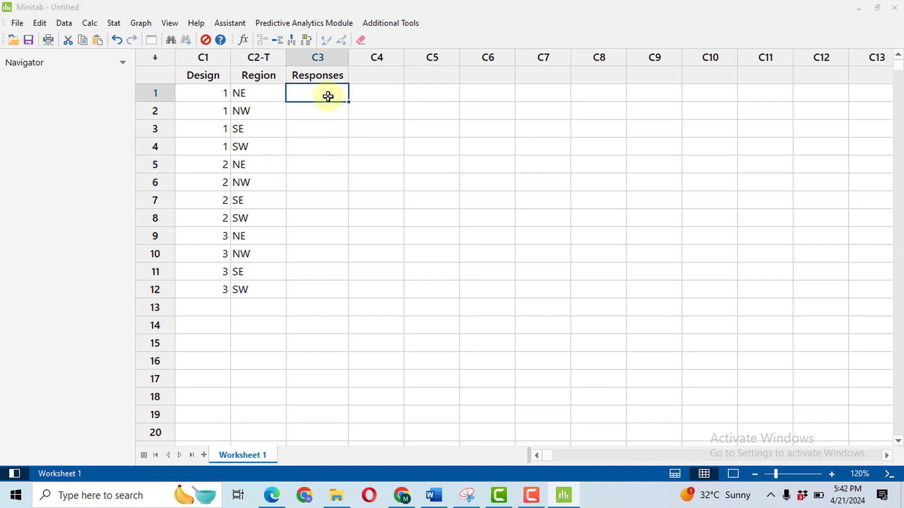
left_click(428, 505)
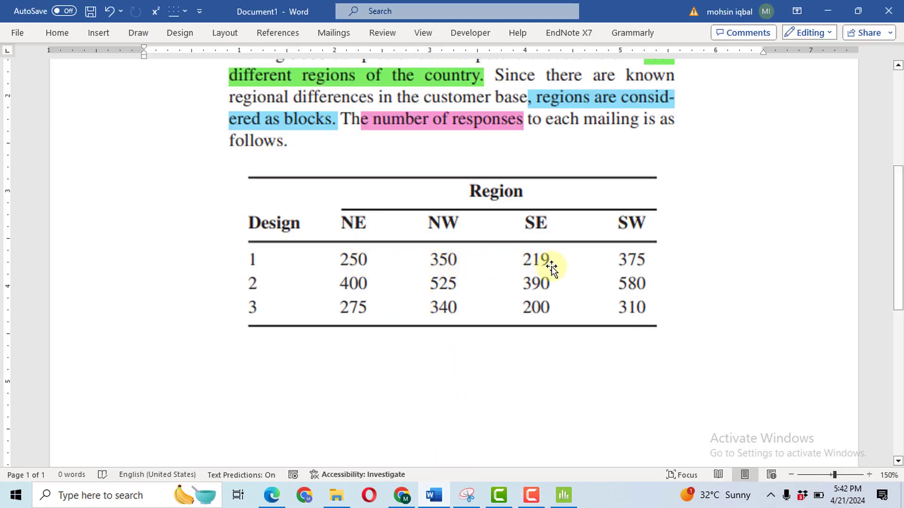
key("alt+Tab")
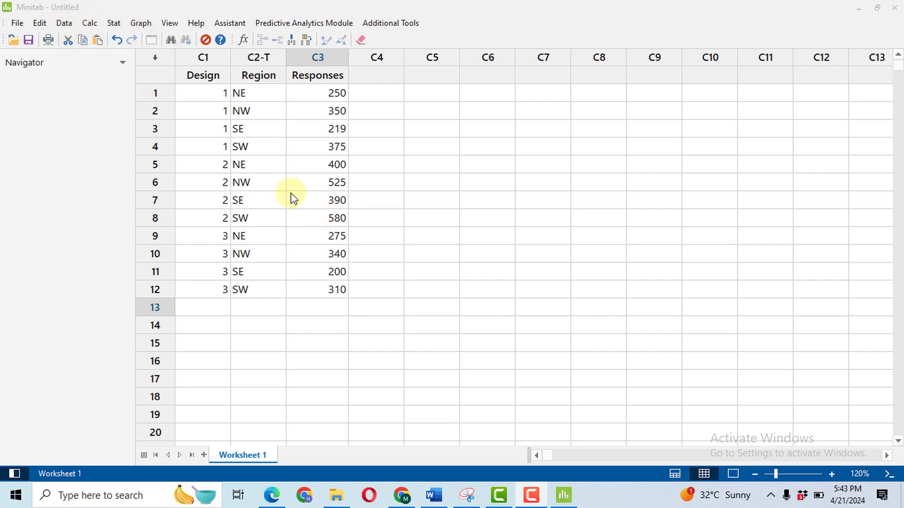
Set up an ANOVA General Linear Model fit with Responses as the response and Design and Region as factors.
left_click(115, 23)
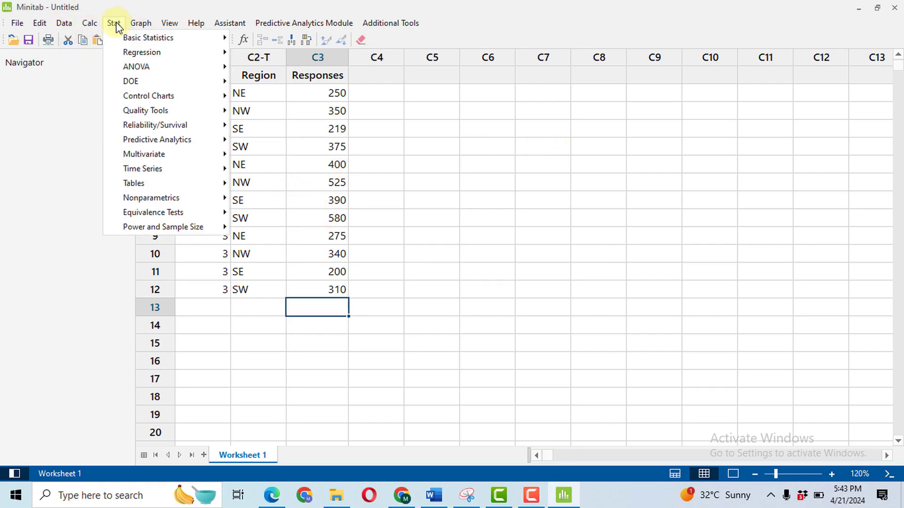
mouse_move(162, 68)
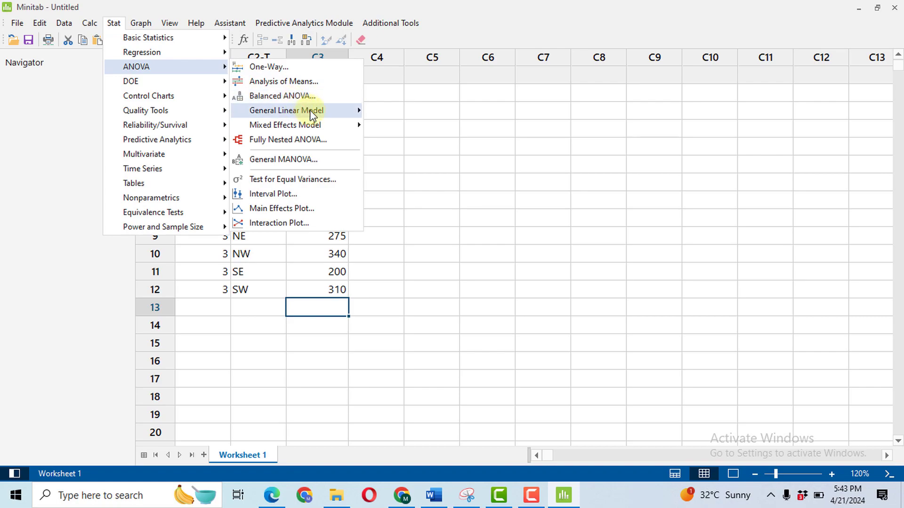
mouse_move(312, 112)
left_click(425, 113)
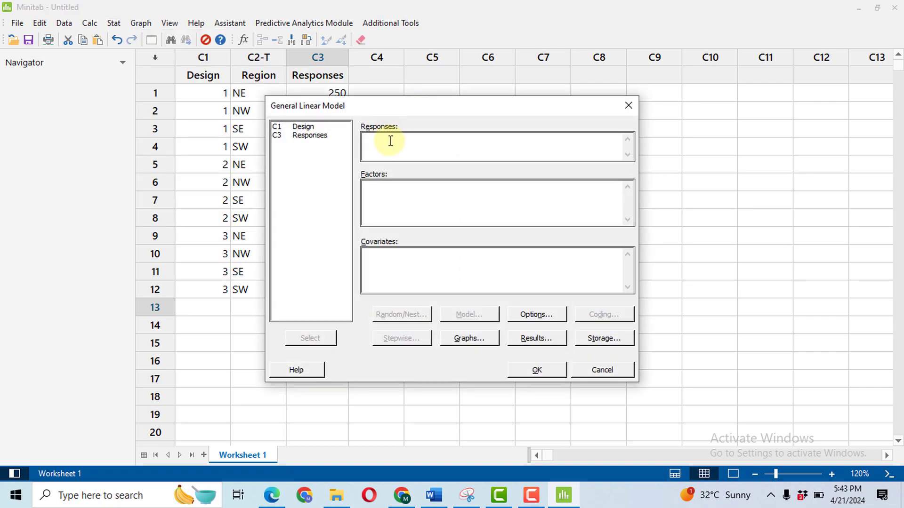
double_click(321, 137)
left_click(404, 196)
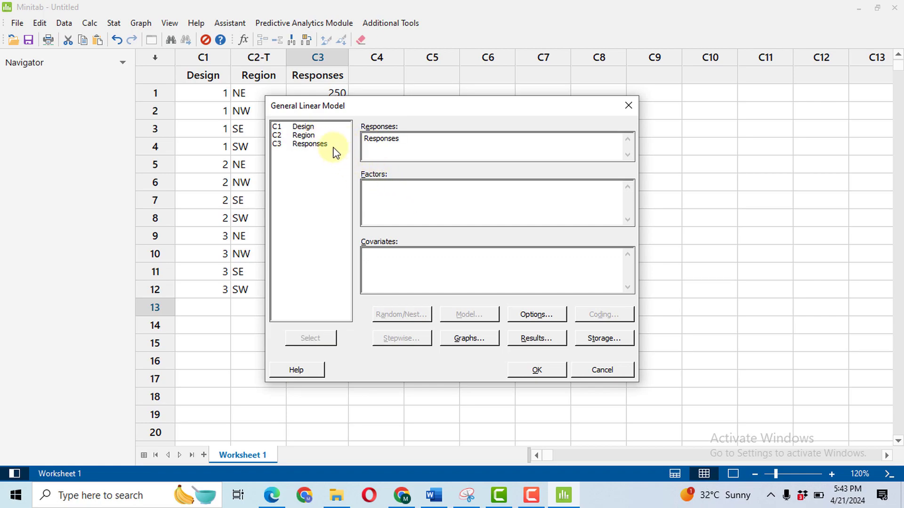
double_click(310, 128)
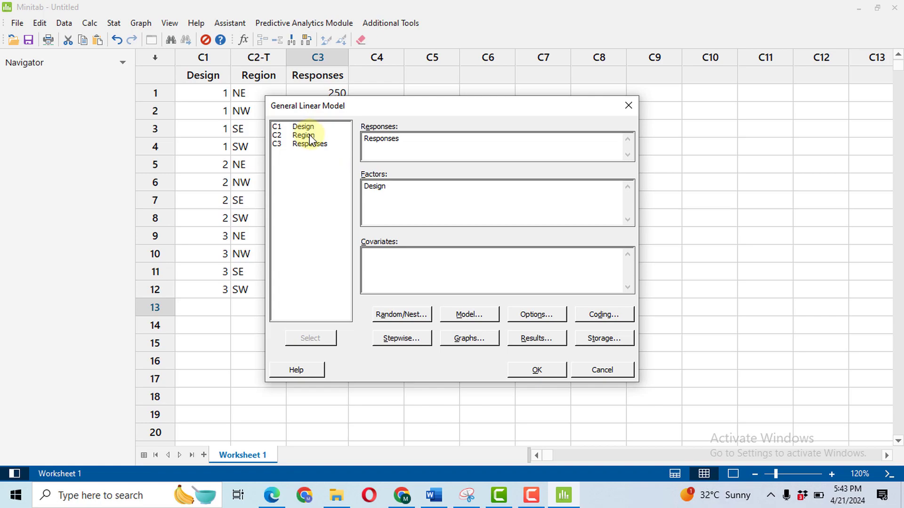
double_click(309, 134)
Set the model's residual graphs to the Four in one layout.
left_click(487, 337)
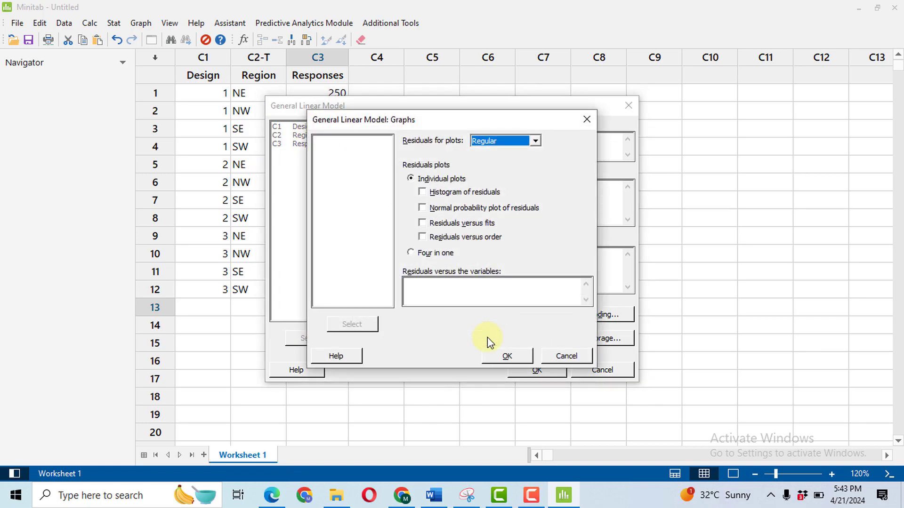
left_click(430, 254)
left_click(507, 356)
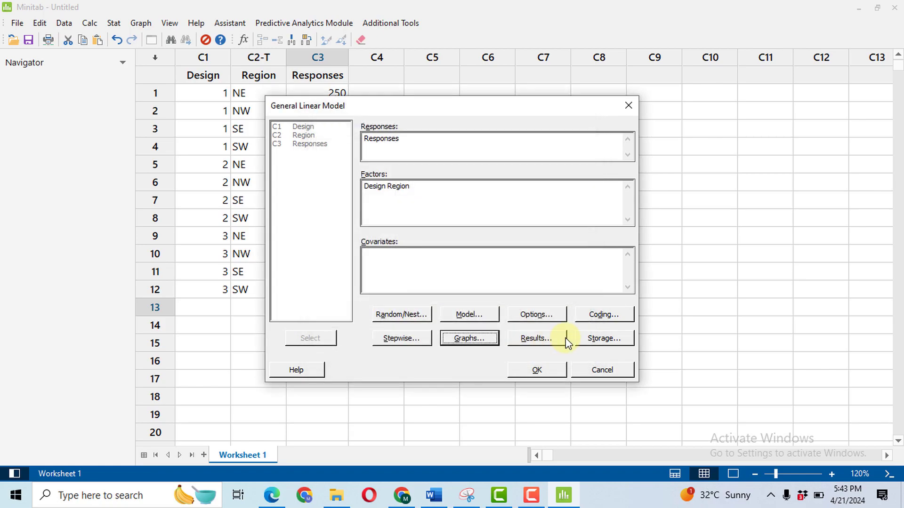
Set the results display to Expanded tables and run the General Linear Model.
left_click(549, 340)
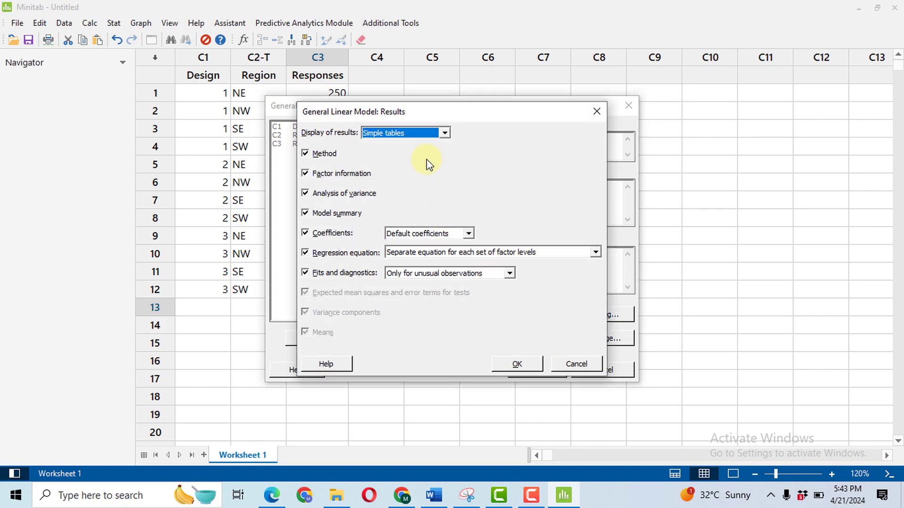
left_click(445, 133)
left_click(427, 154)
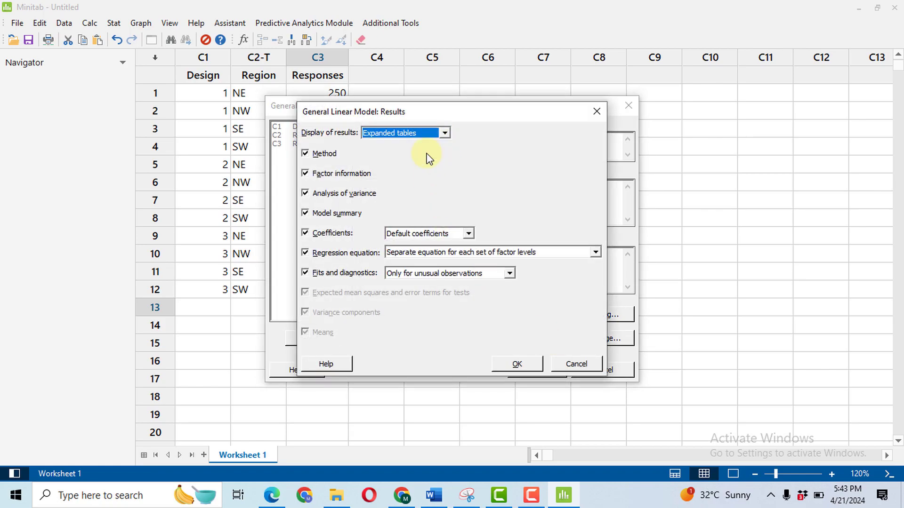
left_click(517, 364)
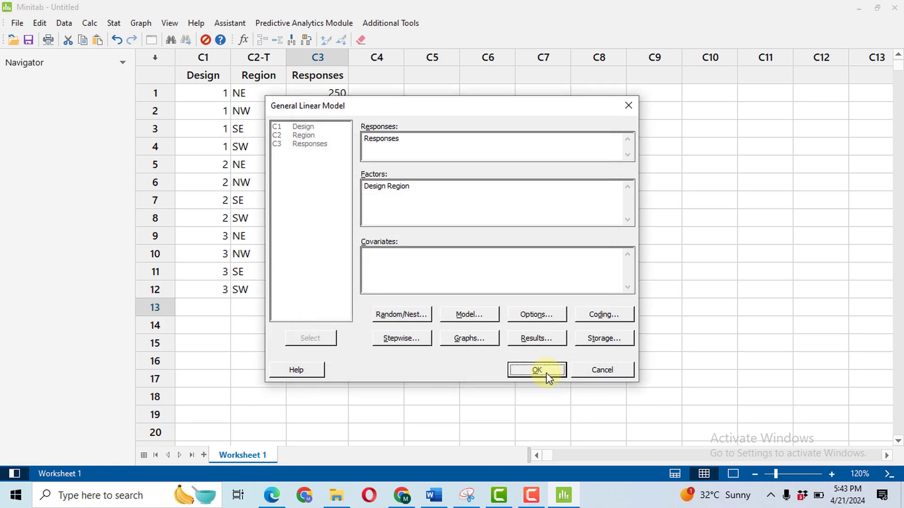
left_click(537, 370)
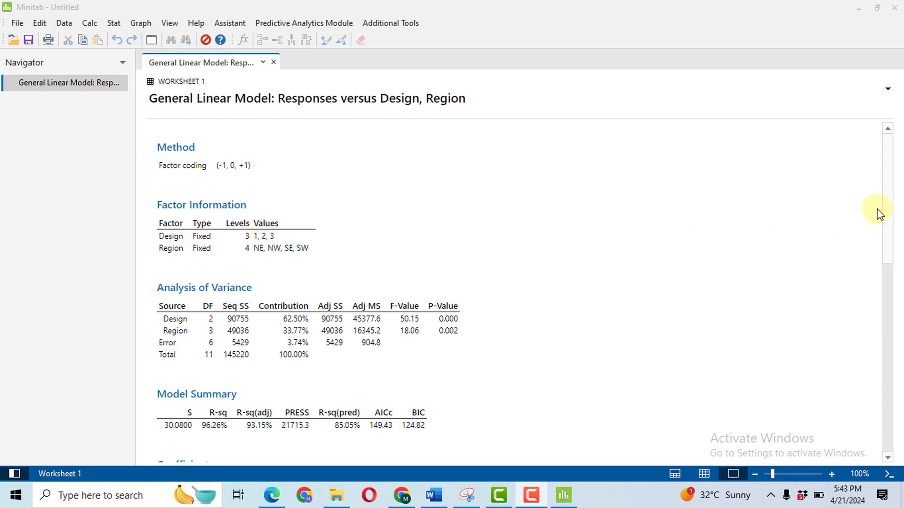
Examine the four residual plots for Responses in an enlarged graph window and close it.
left_click_drag(888, 178, 877, 385)
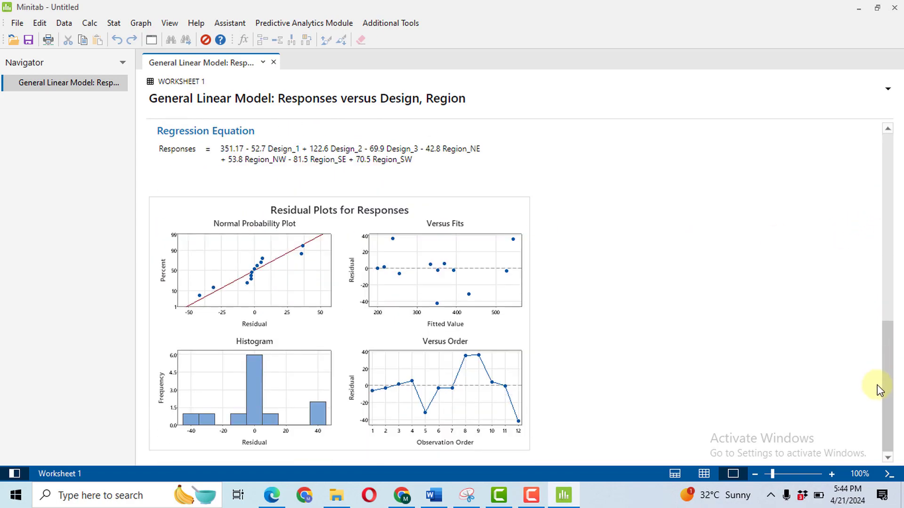
left_click(382, 218)
double_click(382, 218)
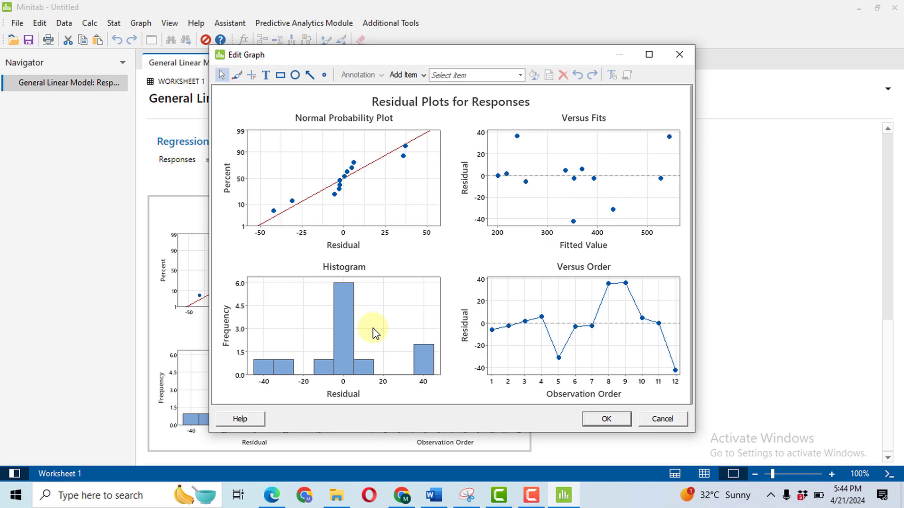
left_click(552, 13)
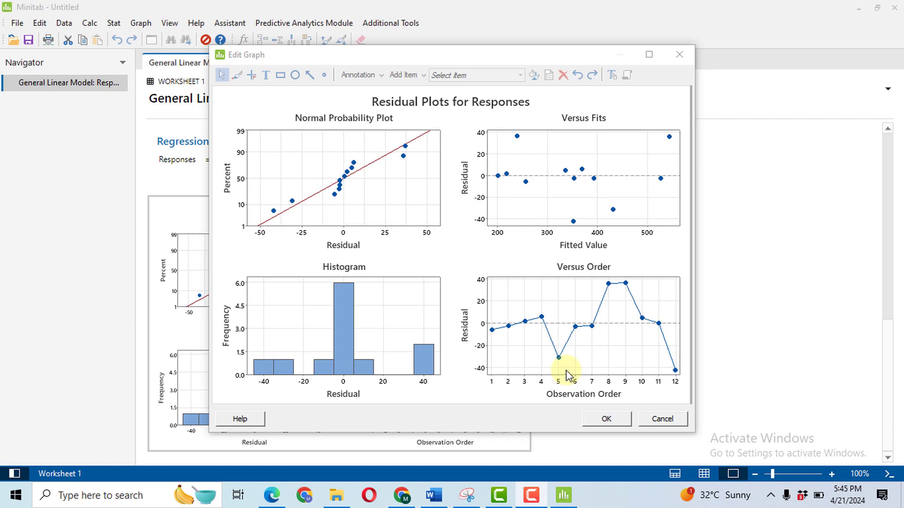
left_click(614, 420)
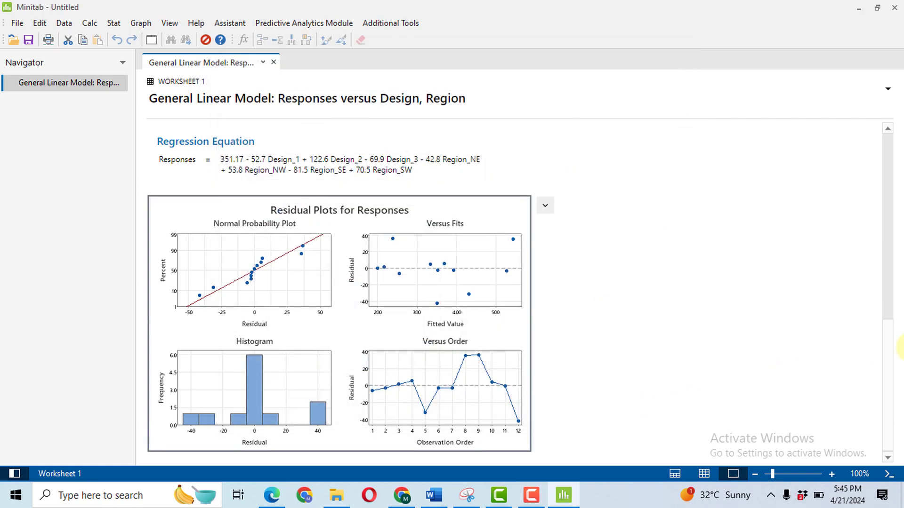
Examine the enlarged Analysis of Variance, Model Summary, Coefficients and Regression Equation output of the model.
left_click_drag(889, 396, 898, 284)
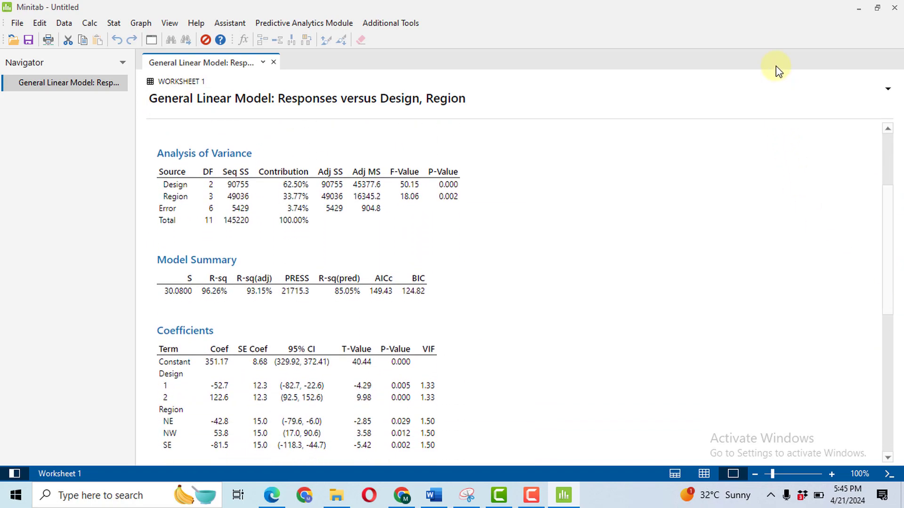
scroll(777, 70, "up", 3)
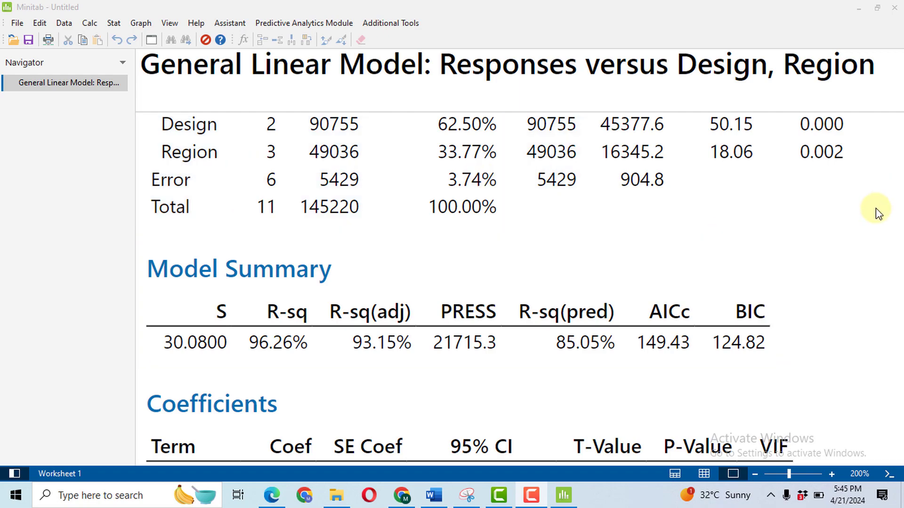
scroll(789, 75, "up", 2)
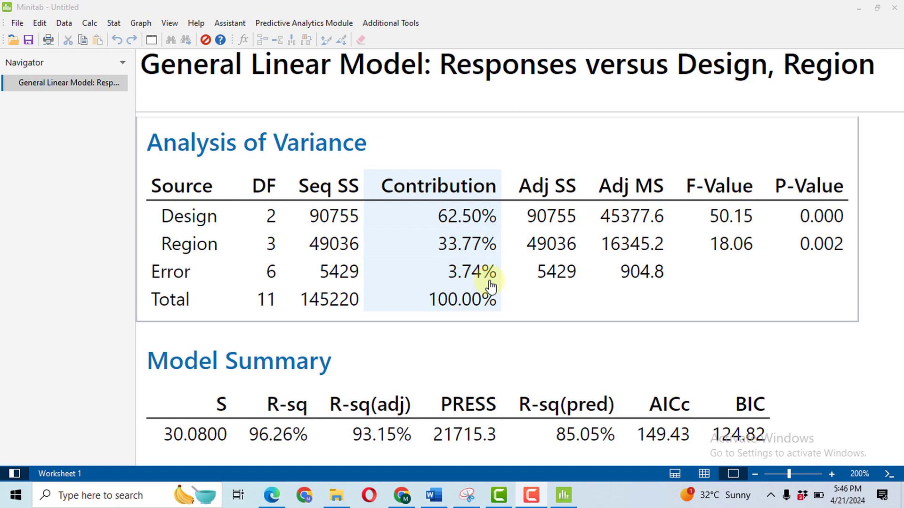
scroll(880, 333, "down", 5)
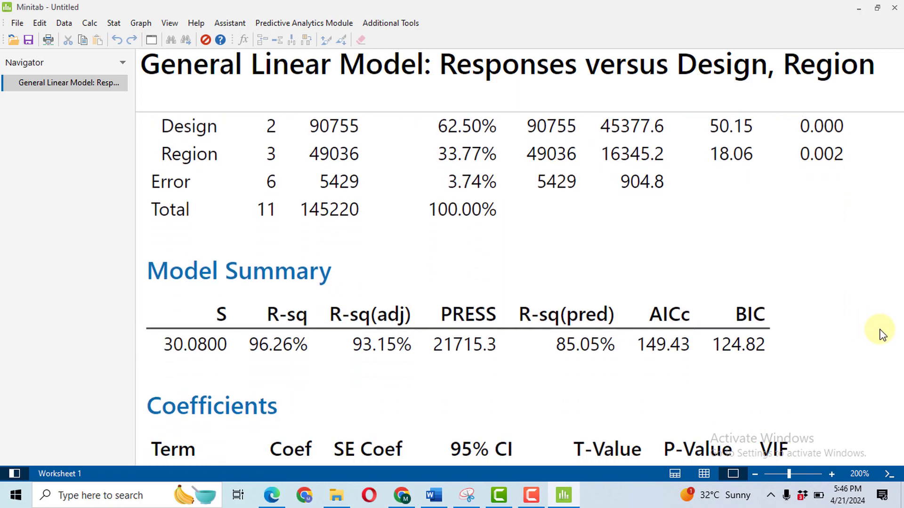
scroll(881, 333, "down", 8)
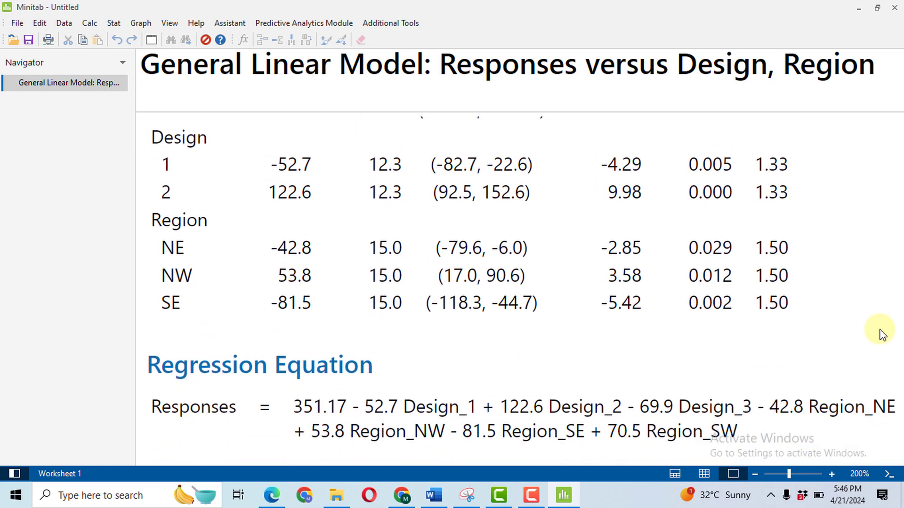
scroll(880, 333, "down", 2)
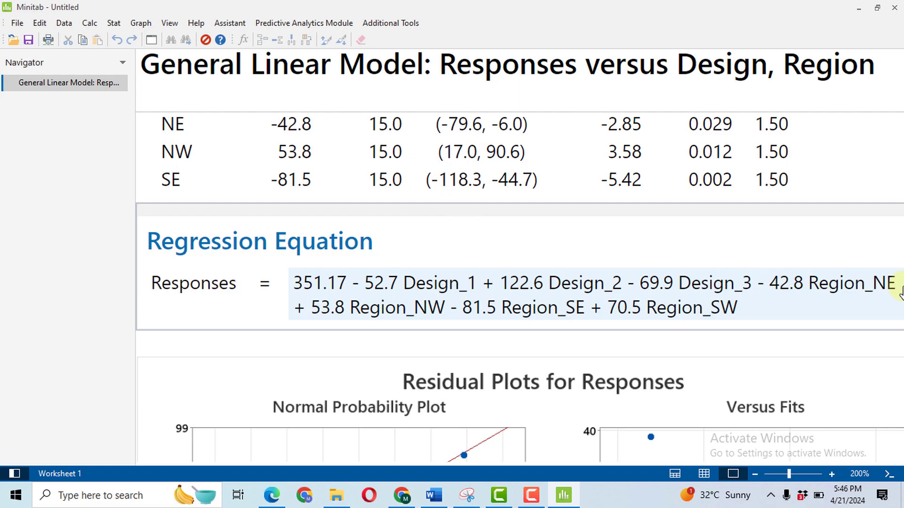
scroll(875, 354, "right", 2)
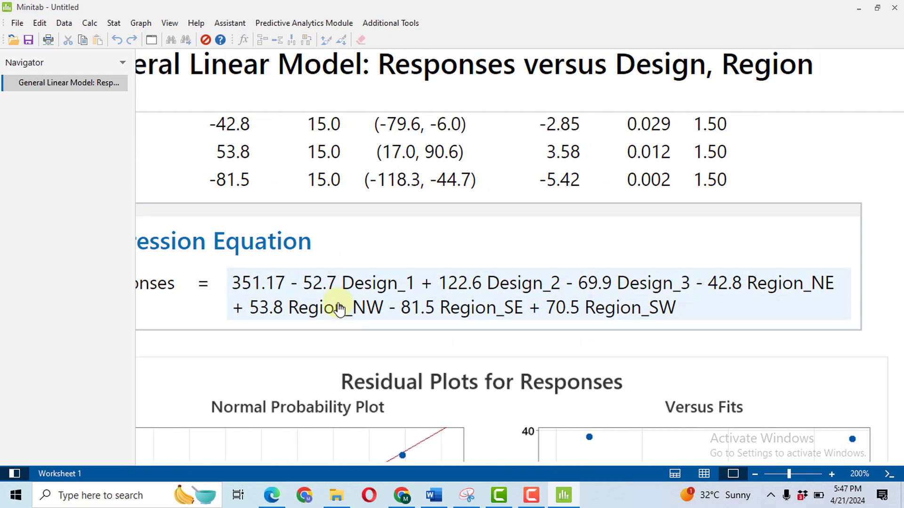